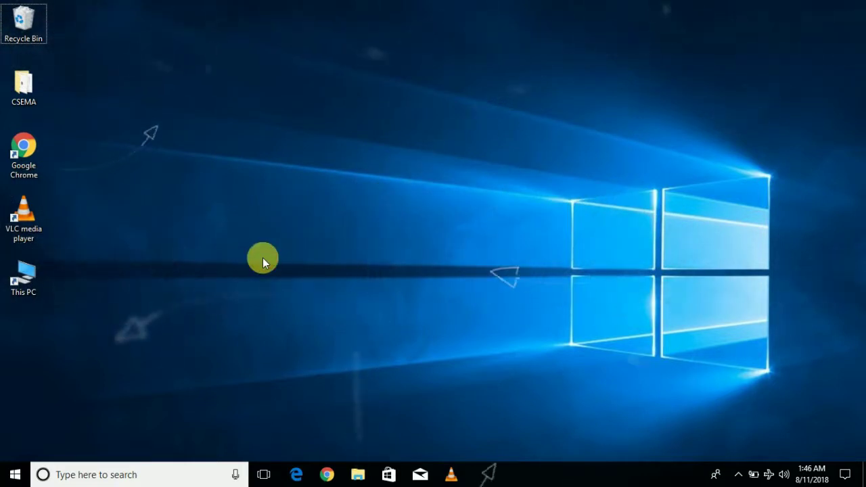
# Look at the drives listed in This PC, and close the window.
pyautogui.click(20, 281)
pyautogui.doubleClick(20, 284)
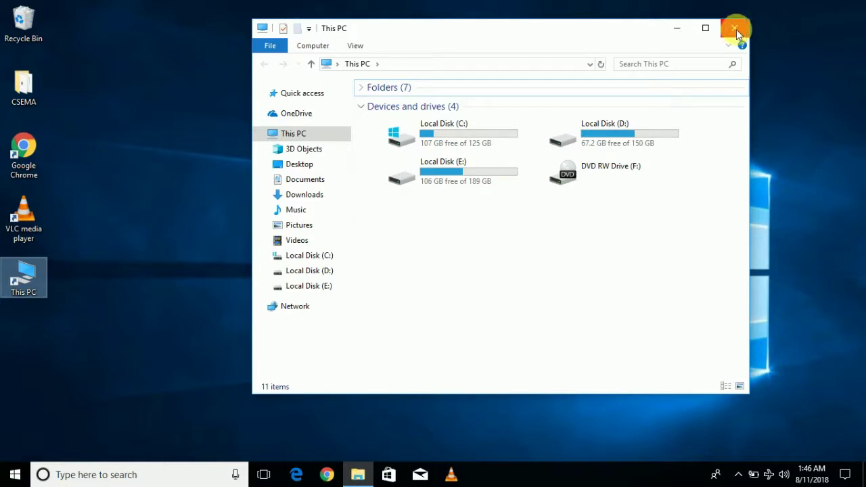
pyautogui.click(685, 30)
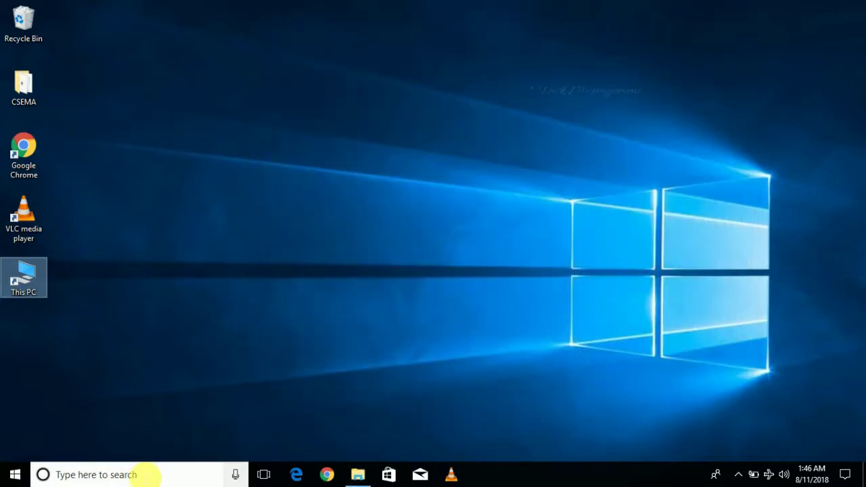
# Search Windows for "disk management" and open the Create and format hard disk partitions tool.
pyautogui.click(144, 475)
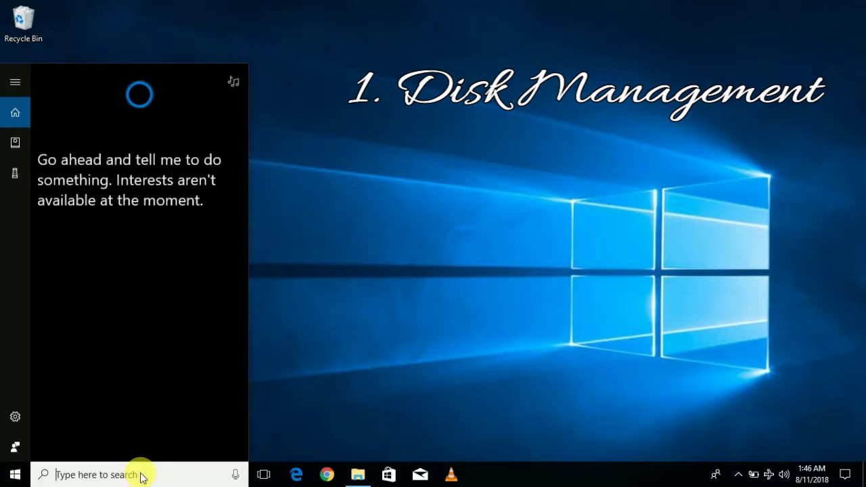
pyautogui.write('disk manag')
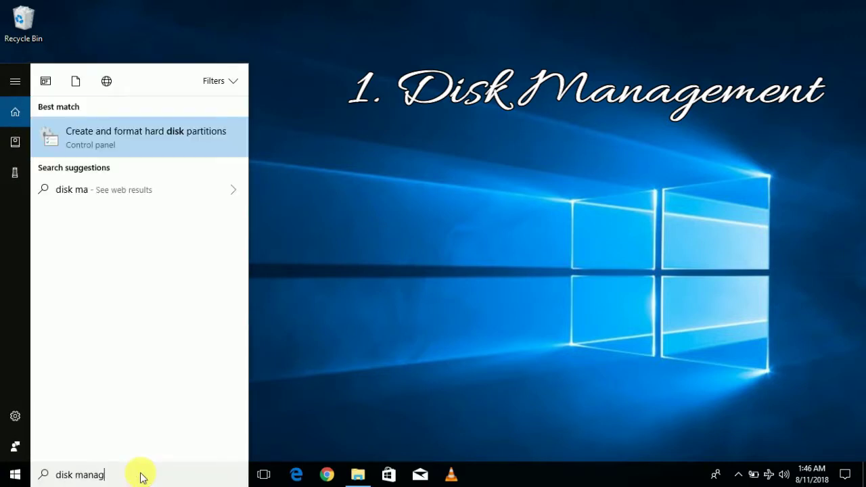
pyautogui.write('ement')
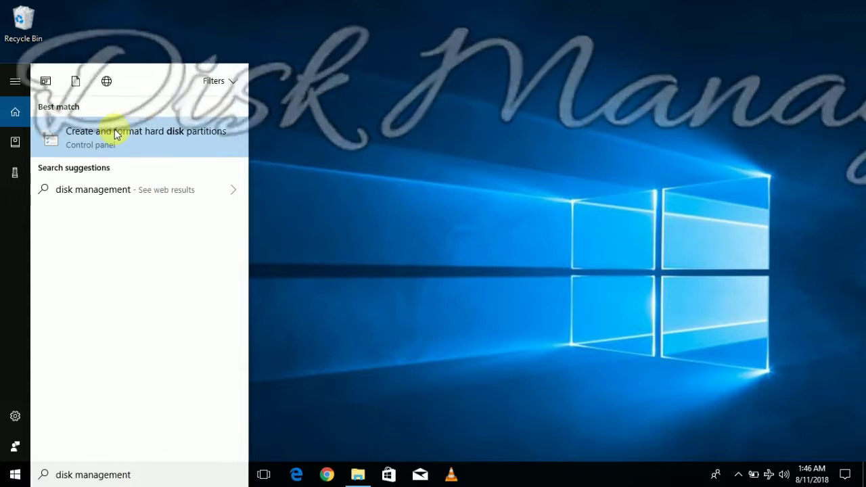
pyautogui.click(116, 134)
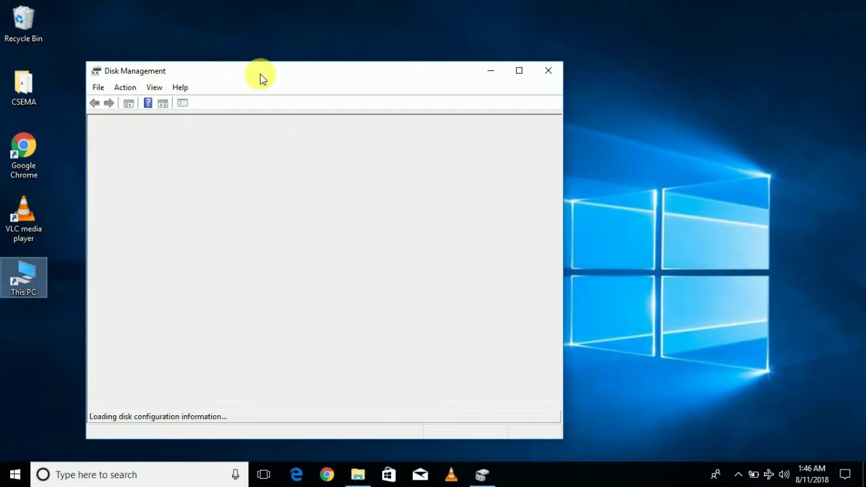
pyautogui.moveTo(259, 70); pyautogui.dragTo(256, 31)
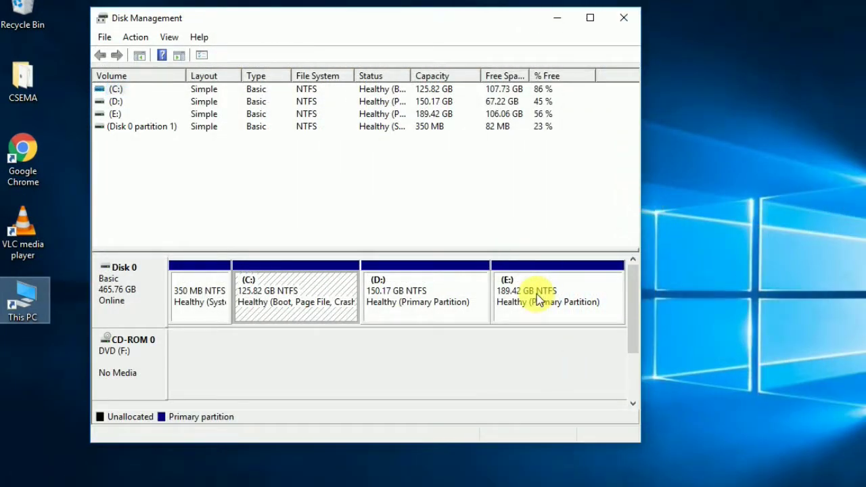
# Remove drive letter E: from the 189.42 GB primary partition on Disk 0, accepting the removal.
pyautogui.rightClick(537, 297)
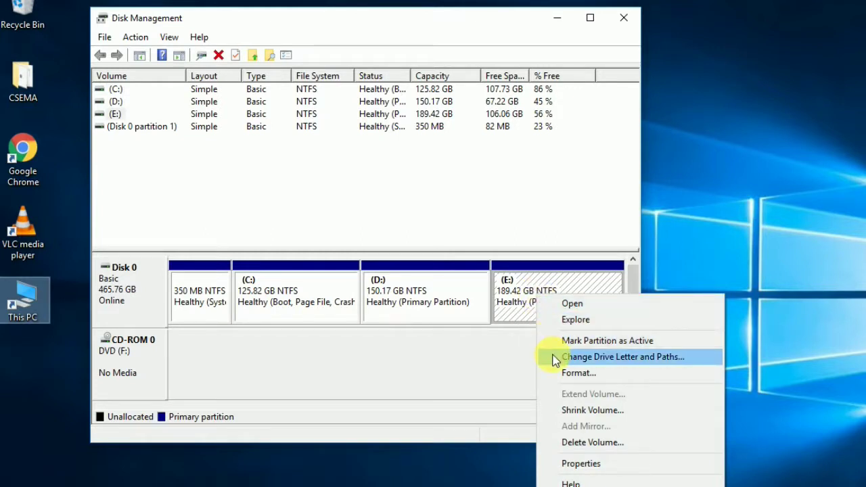
pyautogui.click(583, 360)
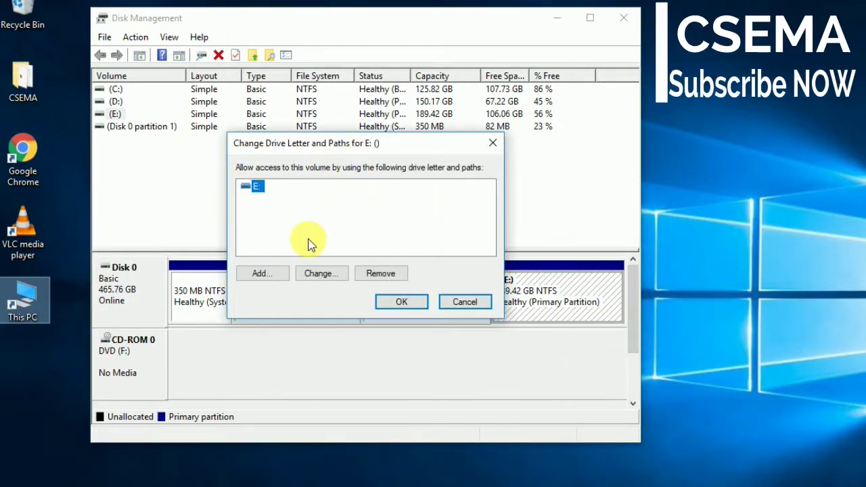
pyautogui.click(380, 276)
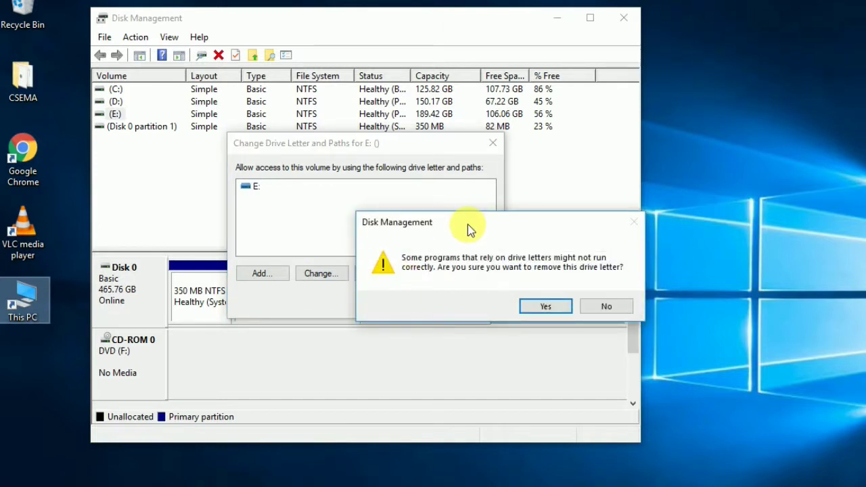
pyautogui.moveTo(458, 221); pyautogui.dragTo(401, 216)
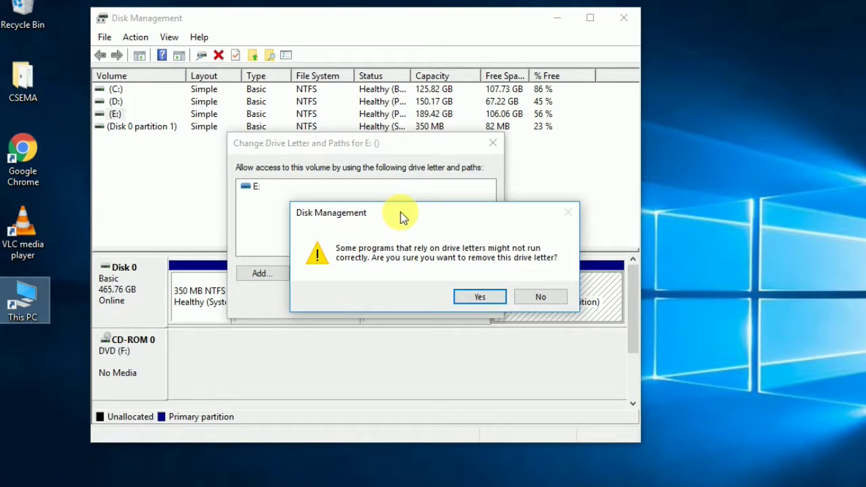
pyautogui.click(466, 292)
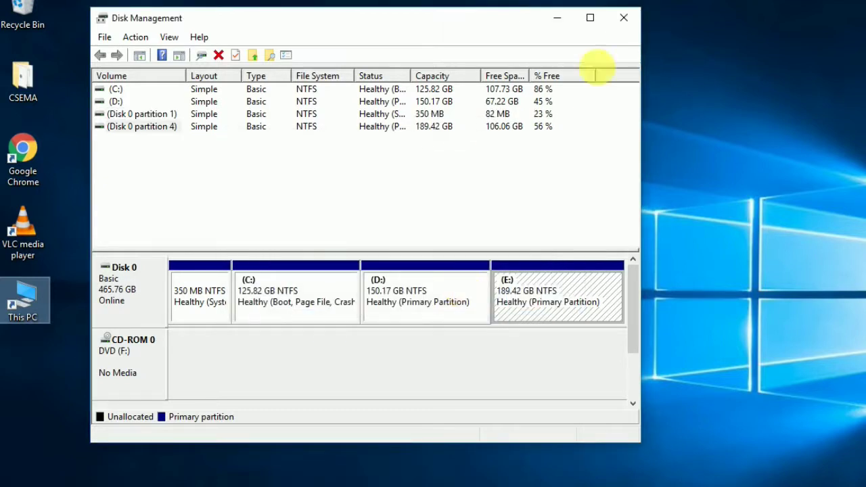
# Close Disk Management and check in This PC whether drive E: is listed.
pyautogui.click(629, 21)
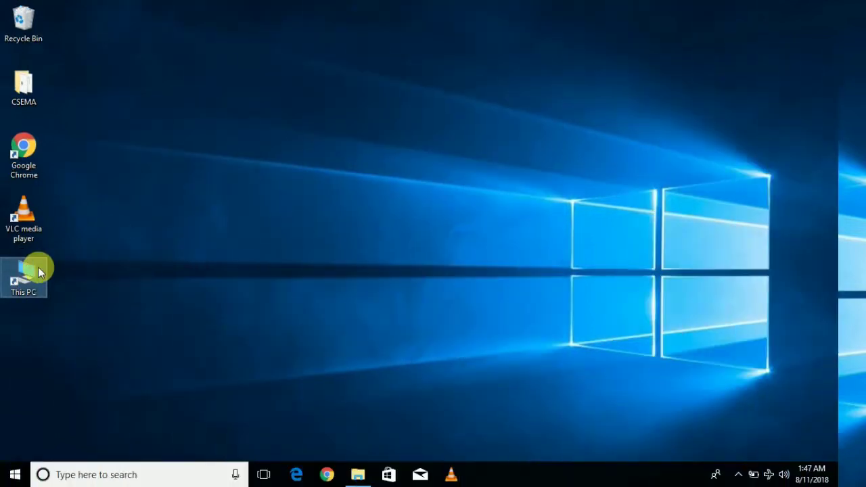
pyautogui.doubleClick(38, 271)
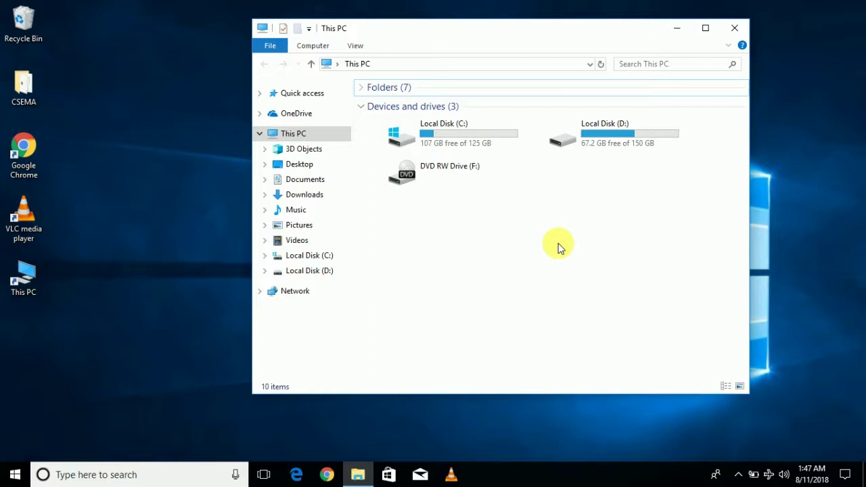
pyautogui.click(735, 27)
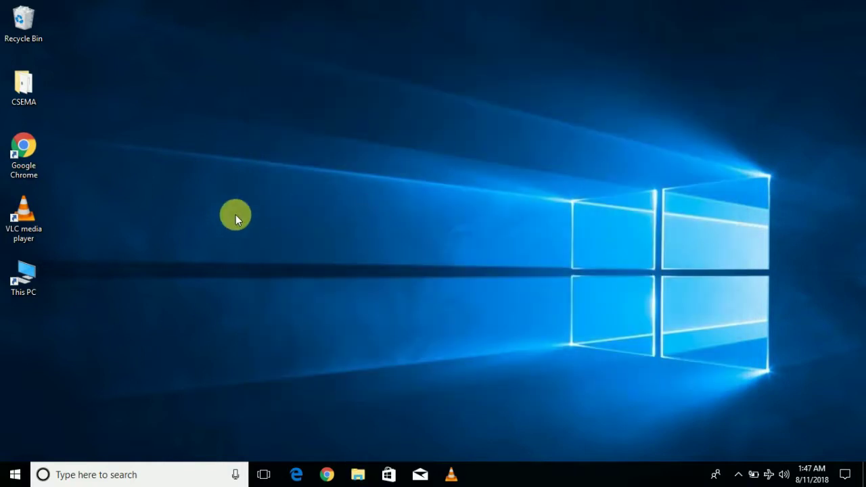
# Search Windows for "disk mana" and reopen Disk Management.
pyautogui.click(140, 474)
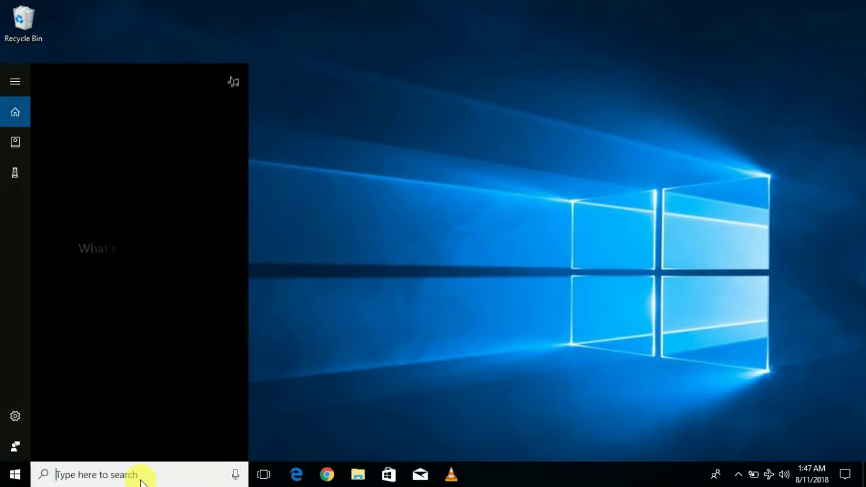
pyautogui.write('disk')
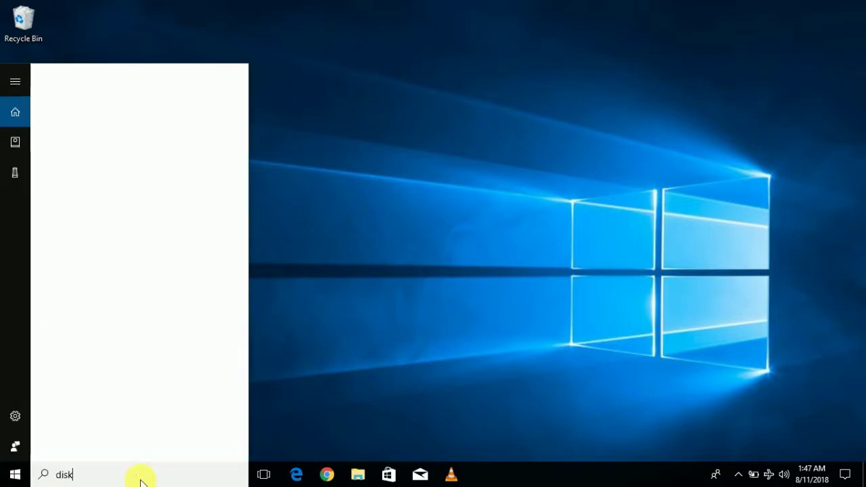
pyautogui.write(' mana')
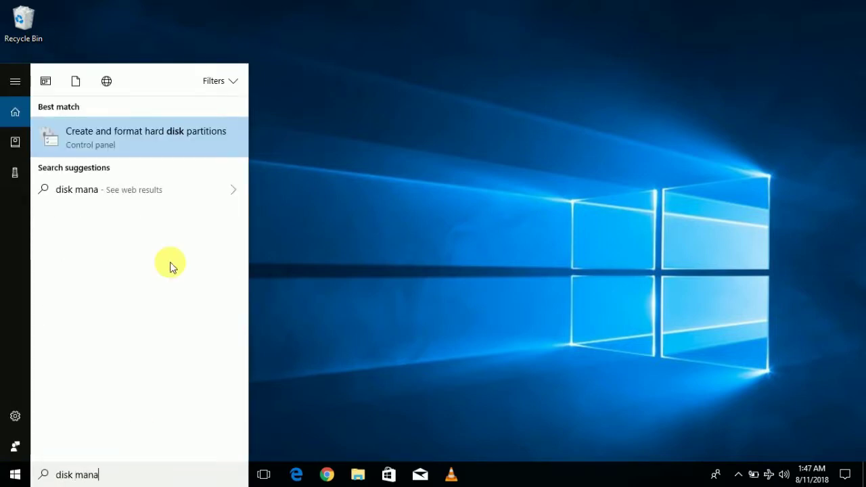
pyautogui.click(129, 148)
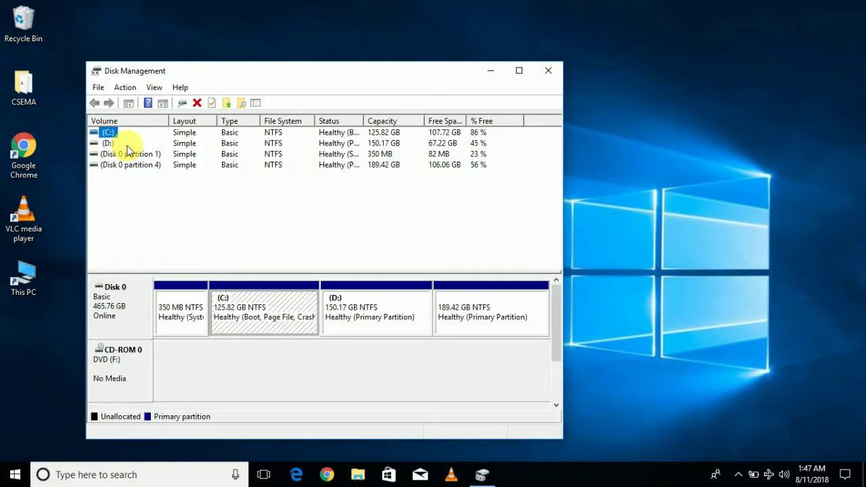
# Assign drive letter E to the 189.42 GB partition that has no letter on Disk 0.
pyautogui.rightClick(462, 315)
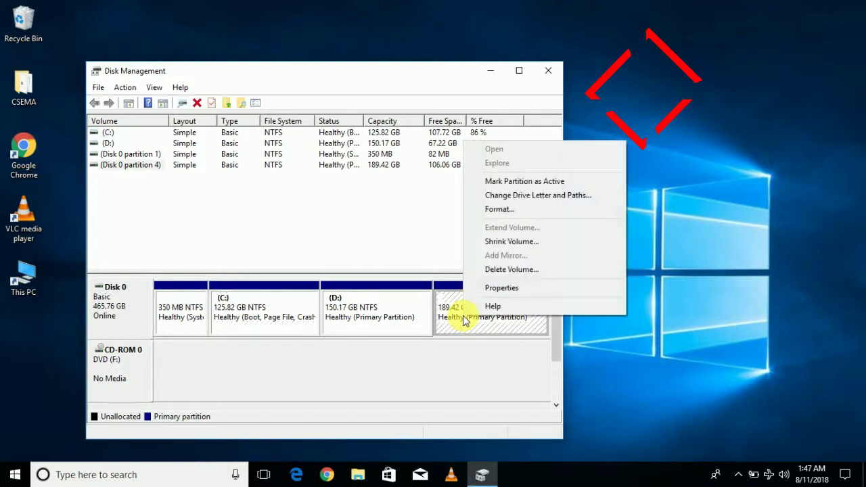
pyautogui.click(548, 197)
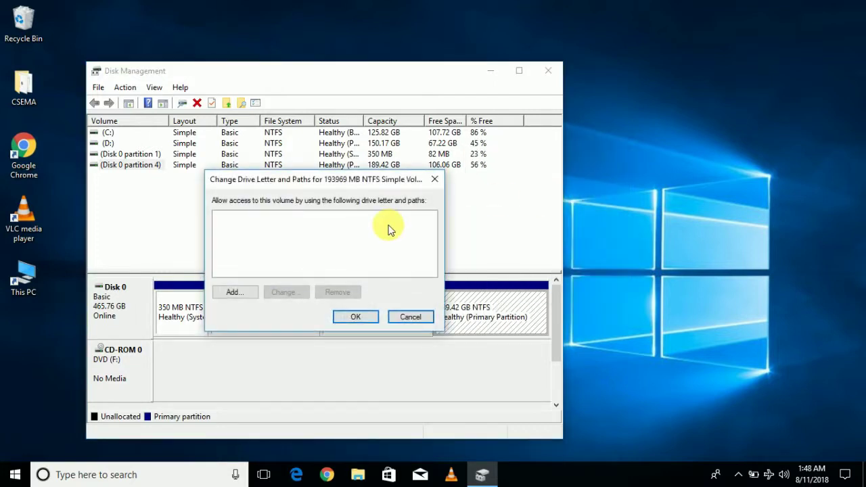
pyautogui.moveTo(253, 180)
pyautogui.mouseDown()
pyautogui.moveTo(255, 187)
pyautogui.moveTo(255, 176)
pyautogui.mouseUp()
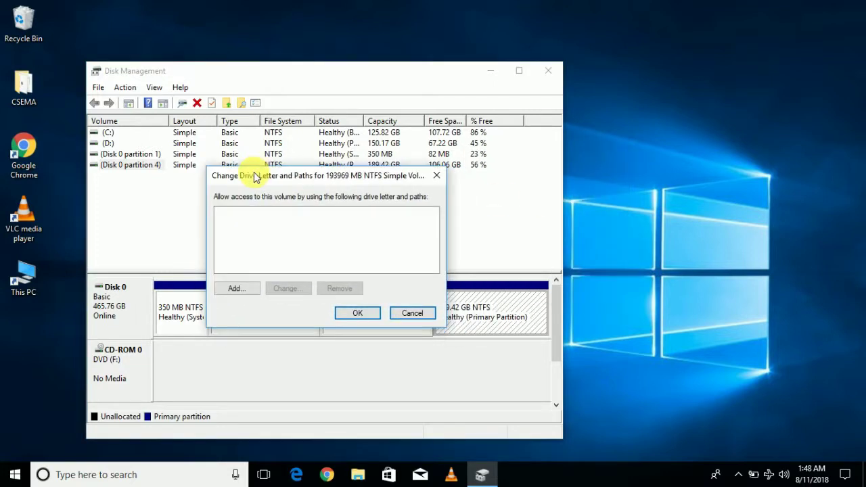
pyautogui.click(237, 289)
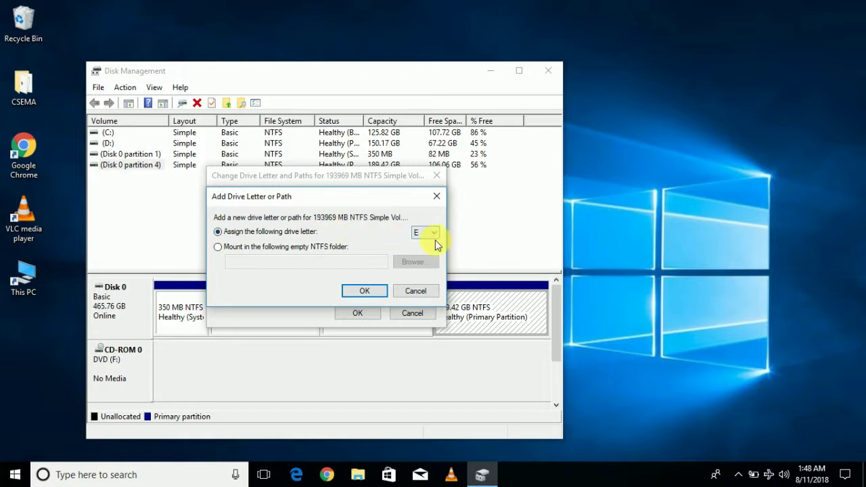
pyautogui.click(365, 291)
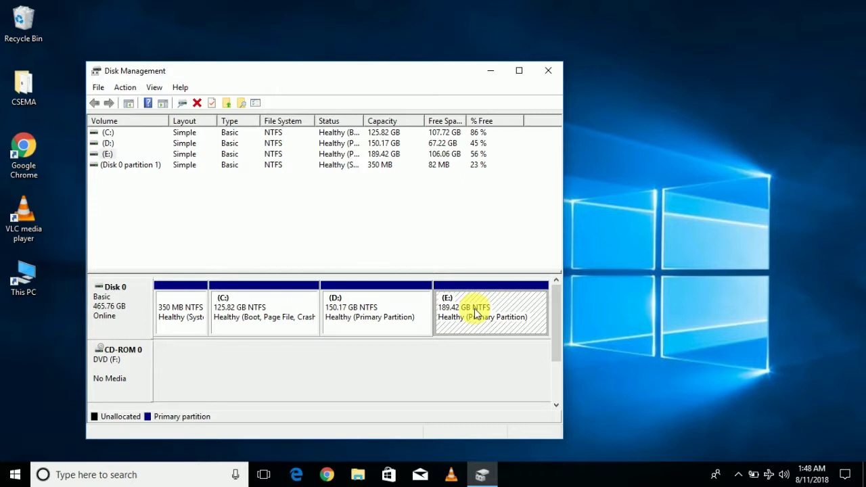
# Close Disk Management and check in This PC whether the reassigned drive E: is listed.
pyautogui.click(548, 70)
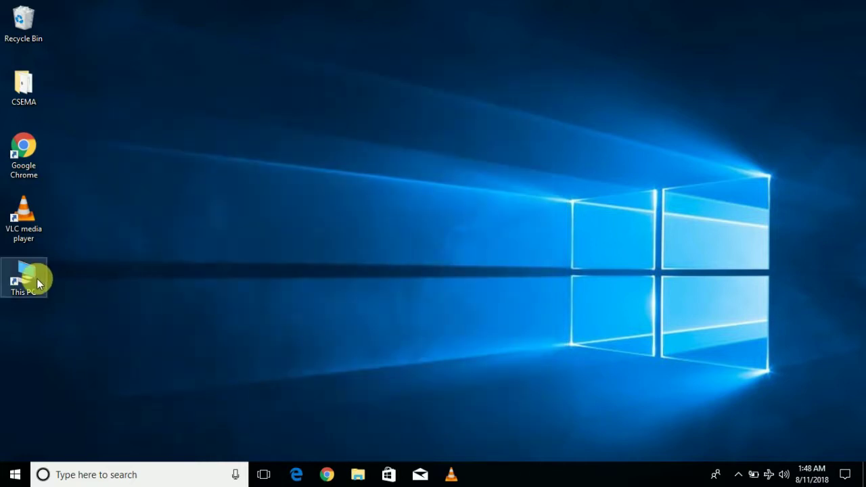
pyautogui.doubleClick(24, 278)
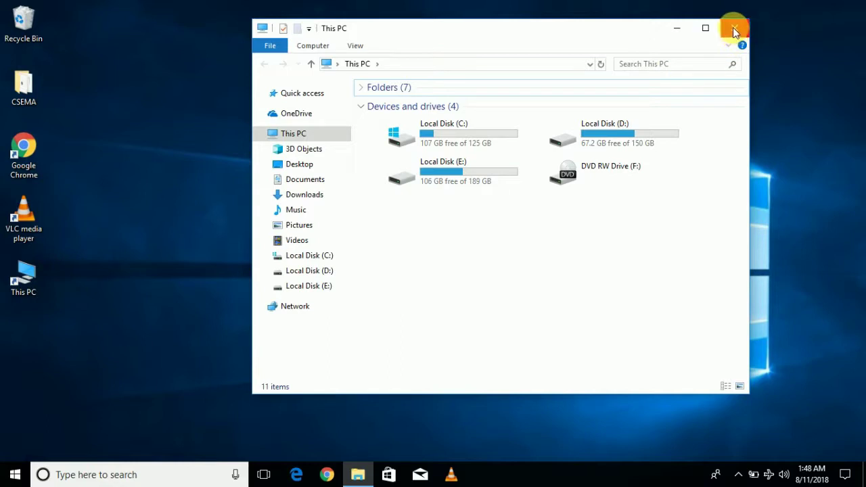
pyautogui.click(733, 29)
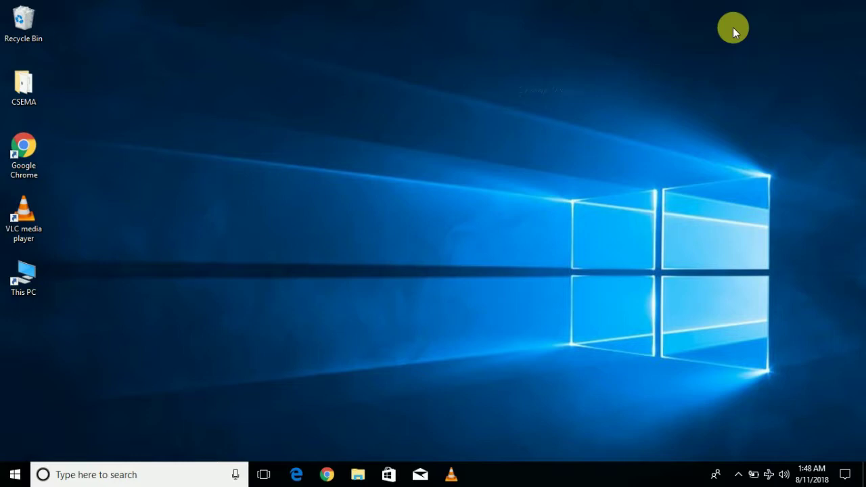
# Open the Local Group Policy Editor through a Windows search for "group p", and close it again.
pyautogui.click(98, 476)
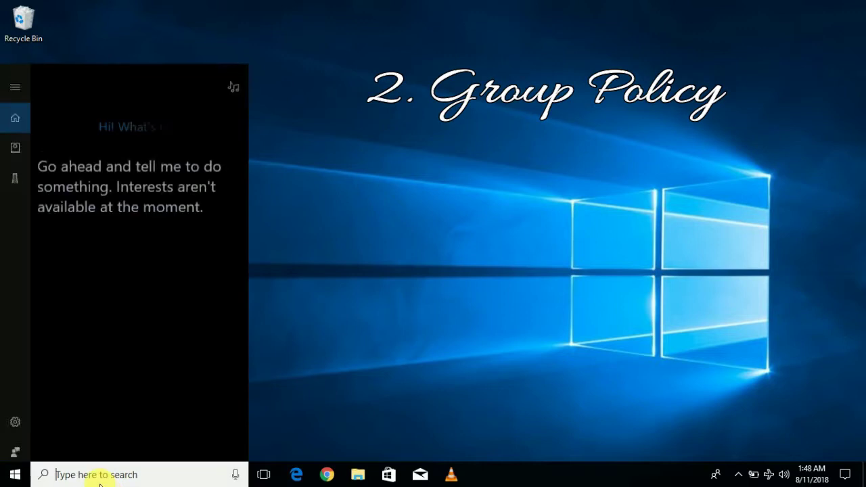
pyautogui.write('group p')
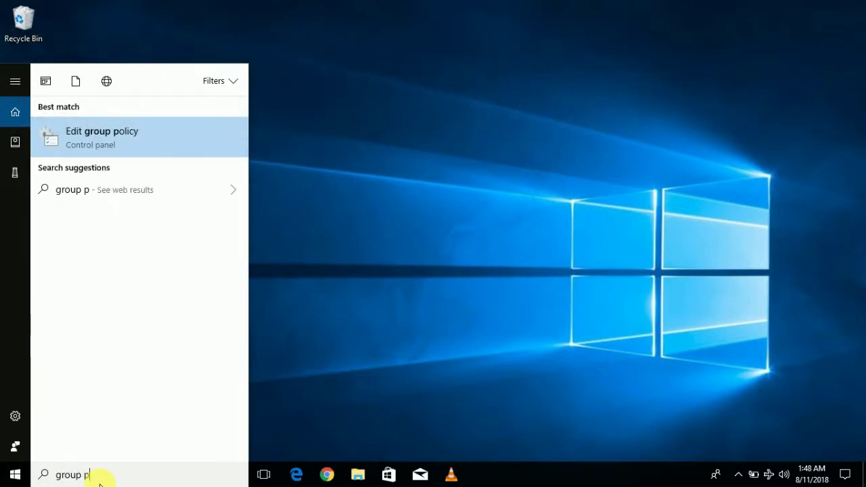
pyautogui.click(90, 142)
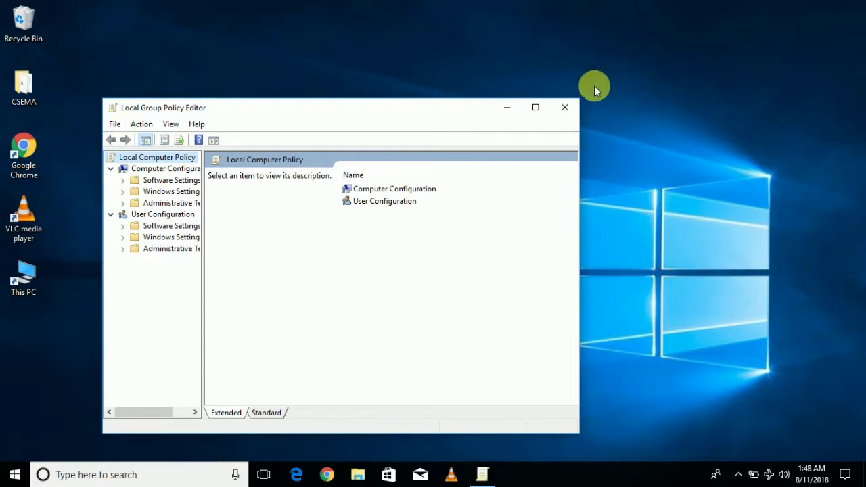
pyautogui.click(564, 109)
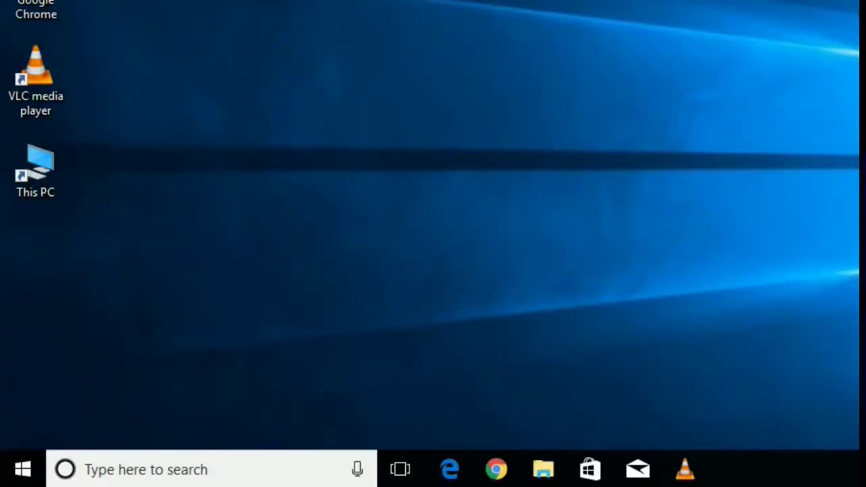
# Run gpedit.msc to open the Local Group Policy Editor, and widen its console tree.
pyautogui.press('super+r')
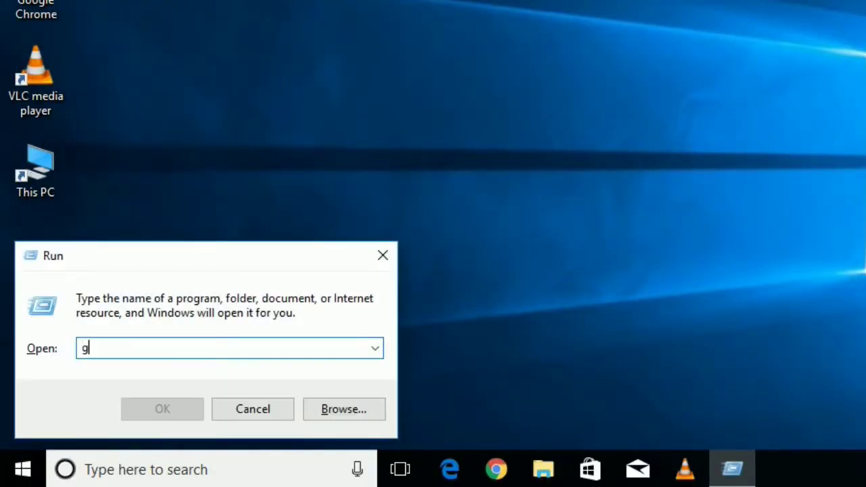
pyautogui.write('gpedit')
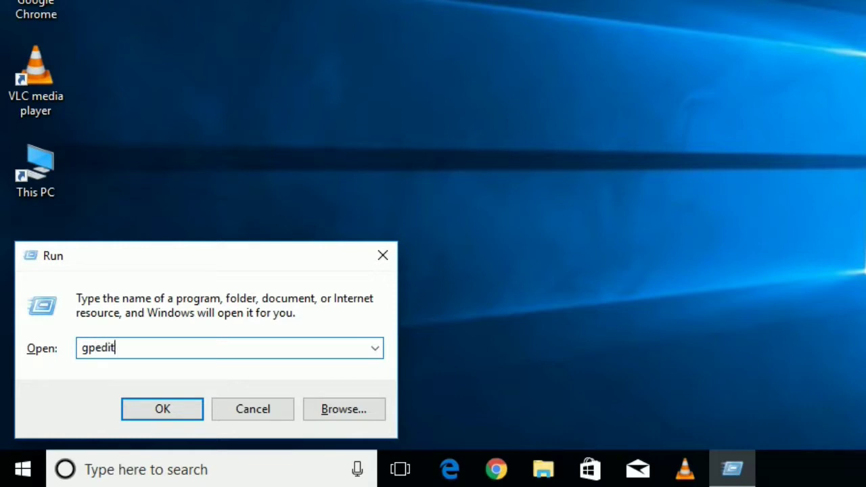
pyautogui.write('.msc')
pyautogui.press('Return')
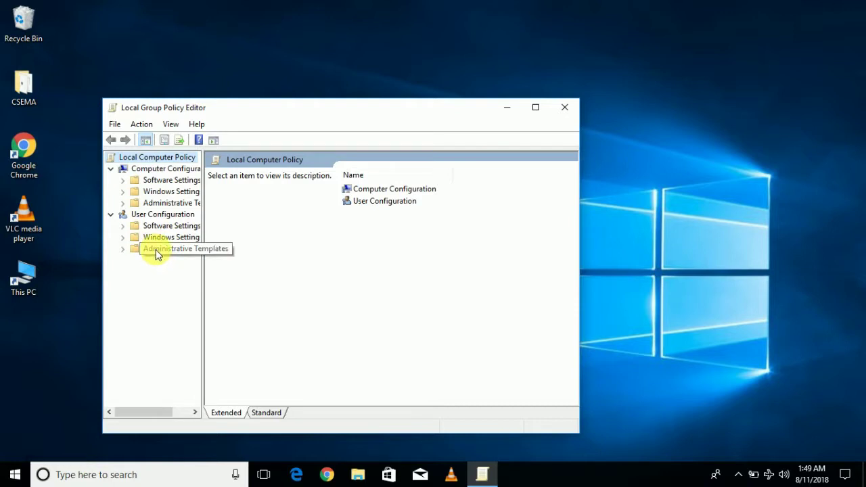
pyautogui.moveTo(202, 274); pyautogui.dragTo(231, 272)
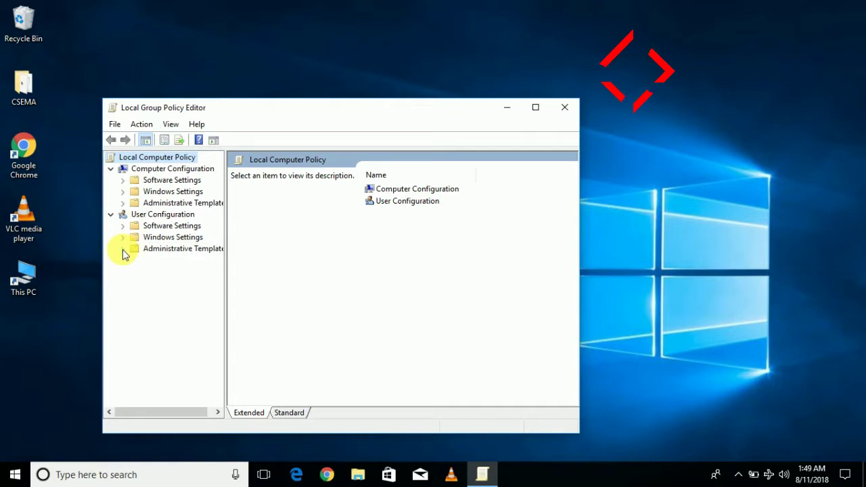
# Open User Configuration > Administrative Templates > Windows Components > File Explorer, widening the console tree and maximizing the editor window.
pyautogui.doubleClick(143, 252)
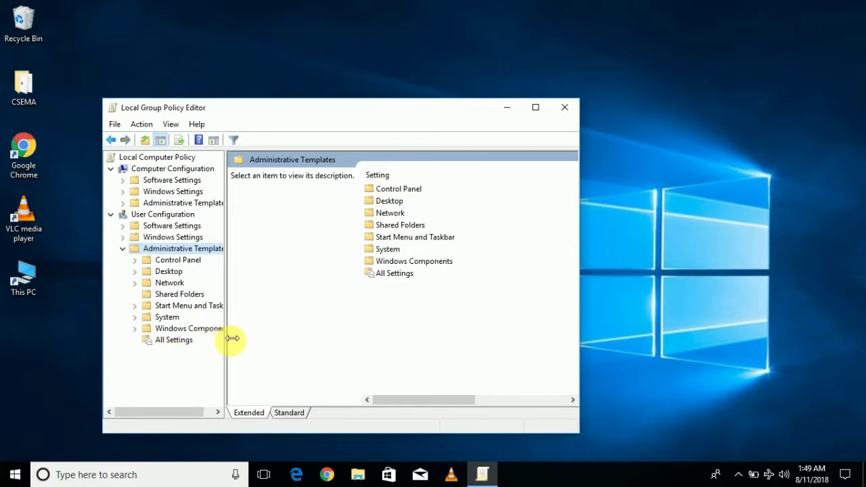
pyautogui.moveTo(228, 339); pyautogui.dragTo(280, 338)
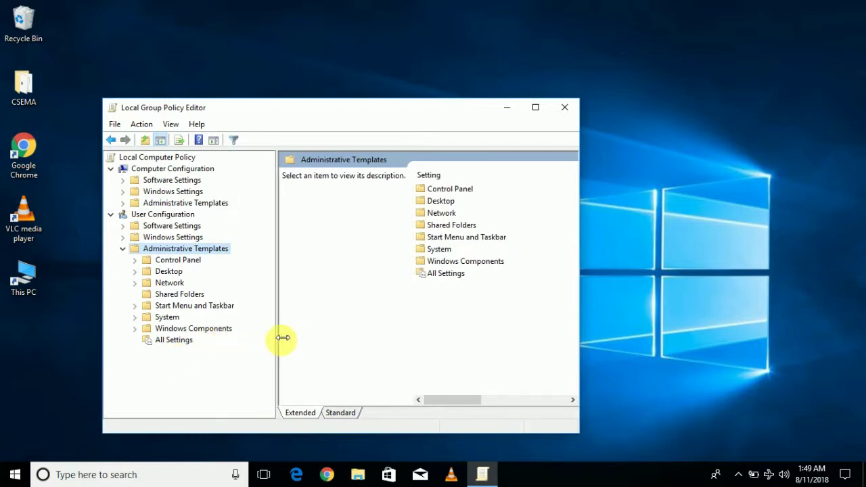
pyautogui.doubleClick(165, 329)
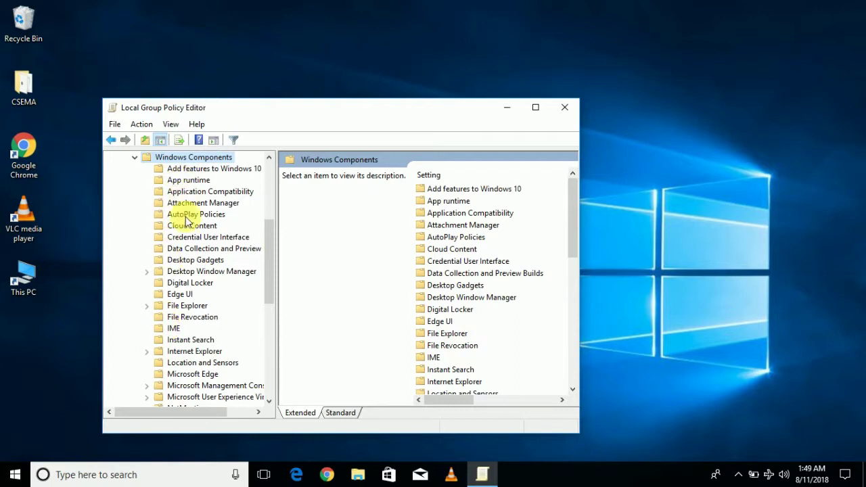
pyautogui.doubleClick(170, 307)
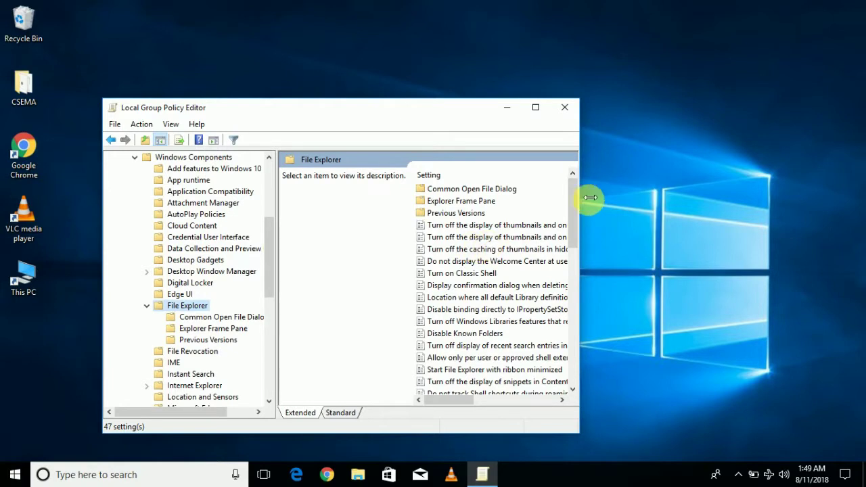
pyautogui.click(536, 107)
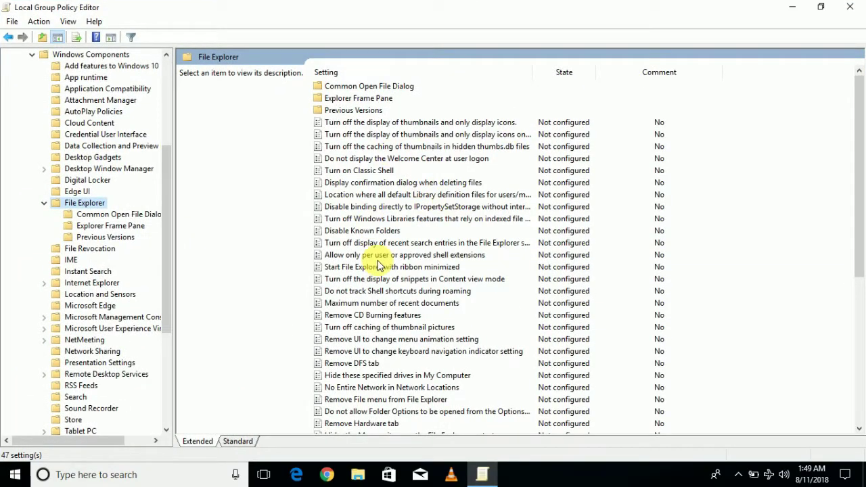
# Find the File Explorer policy "Hide these specified drives in My Computer" and open it for editing.
pyautogui.moveTo(858, 119); pyautogui.dragTo(860, 223)
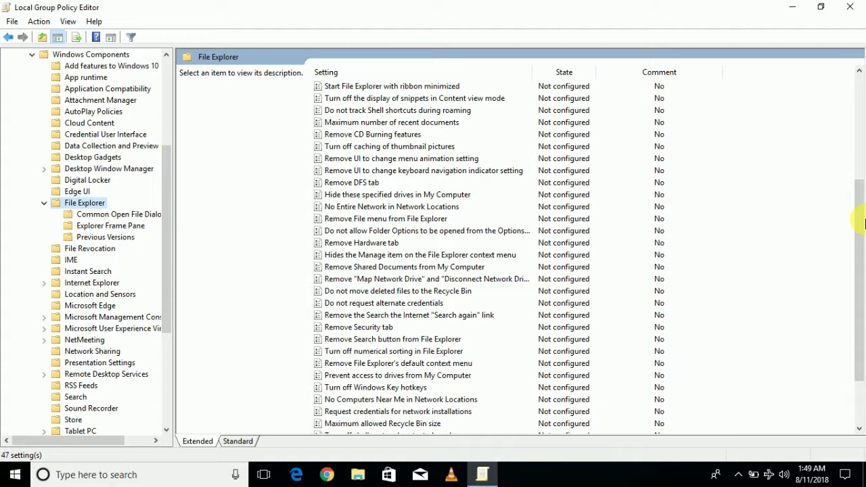
pyautogui.click(376, 208)
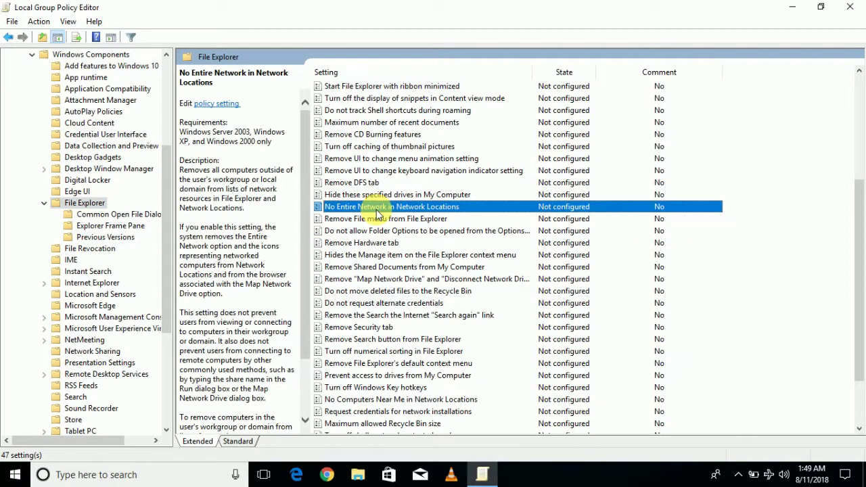
pyautogui.press('Down')
pyautogui.press('Down')
pyautogui.press('Down')
pyautogui.press('Down')
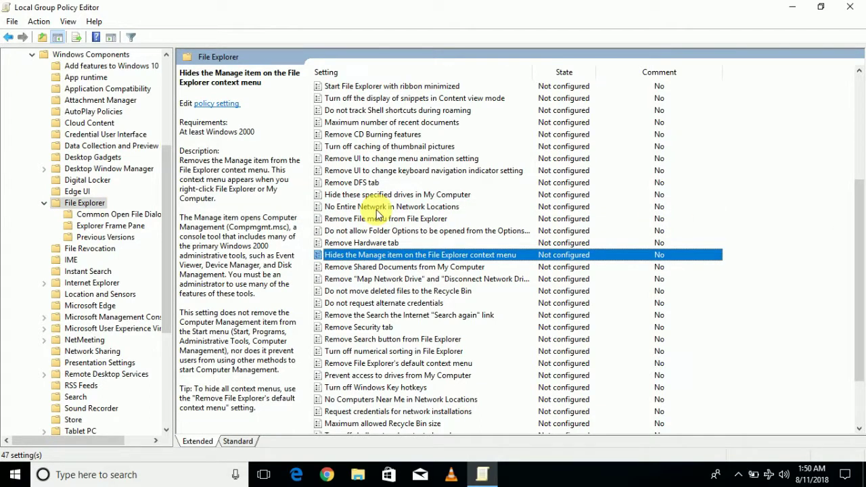
pyautogui.press('Up')
pyautogui.press('Up')
pyautogui.press('Up')
pyautogui.press('Up')
pyautogui.press('Up')
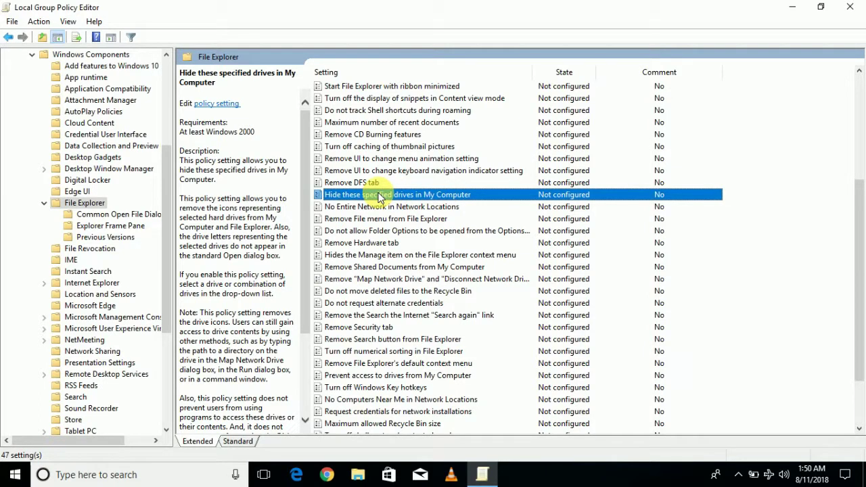
pyautogui.doubleClick(363, 195)
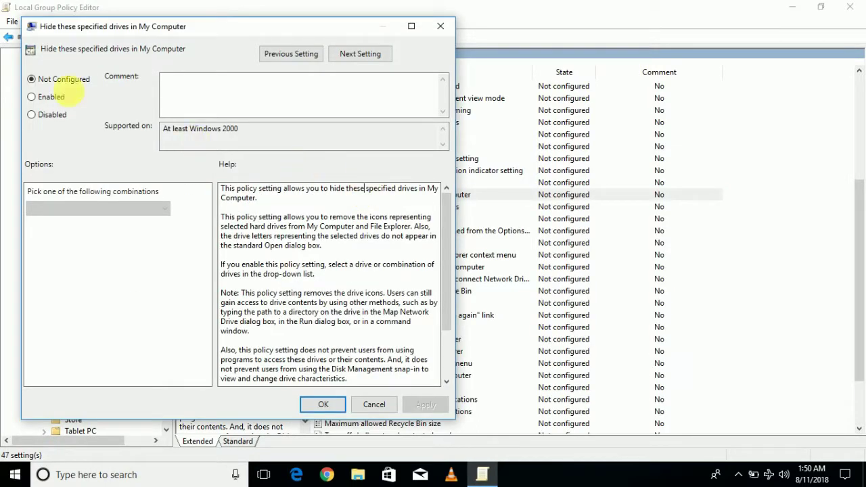
# Move the policy dialog aside, check Local Disk (D:) in This PC, and minimize that window.
pyautogui.moveTo(166, 30); pyautogui.dragTo(348, 37)
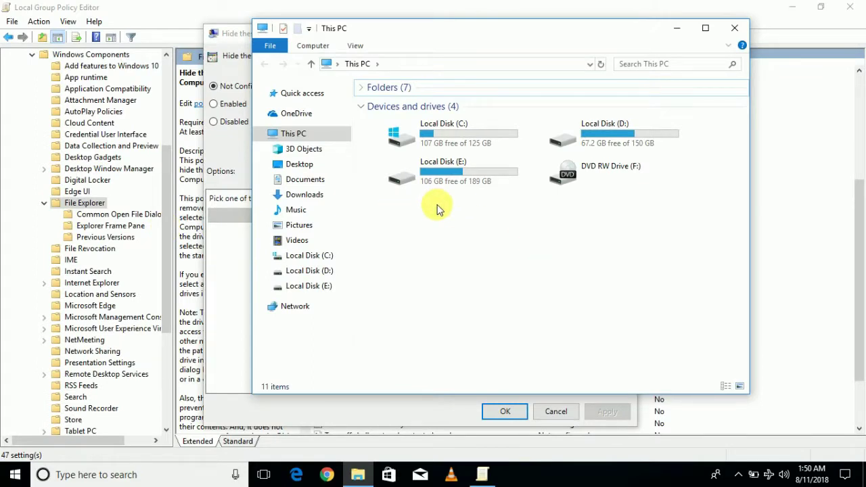
pyautogui.click(617, 147)
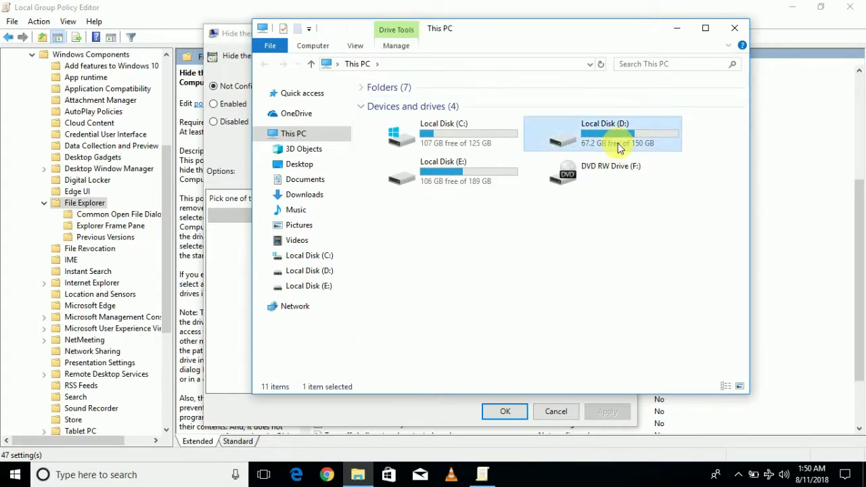
pyautogui.click(676, 30)
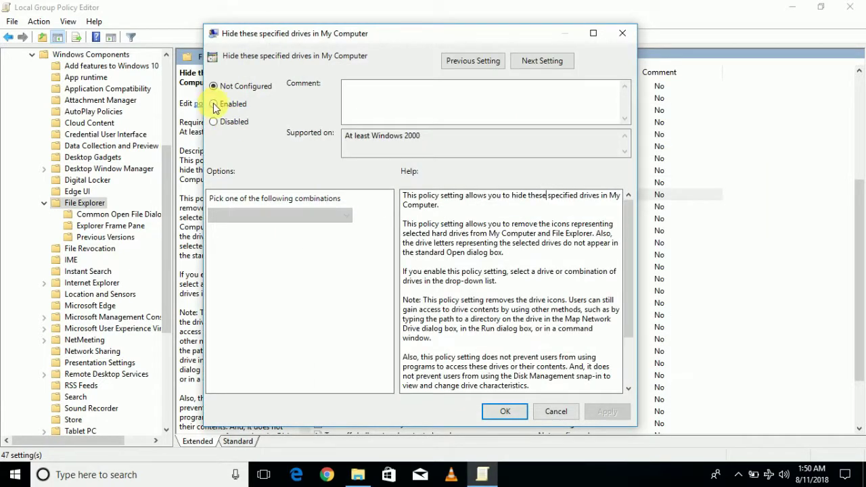
# Enable the drive-hiding policy with the combination "Restrict D drive only" and confirm it.
pyautogui.click(213, 103)
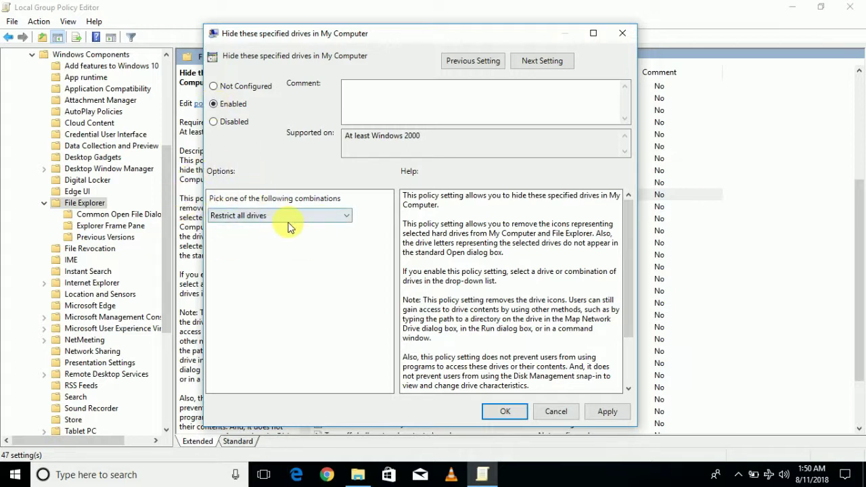
pyautogui.click(343, 223)
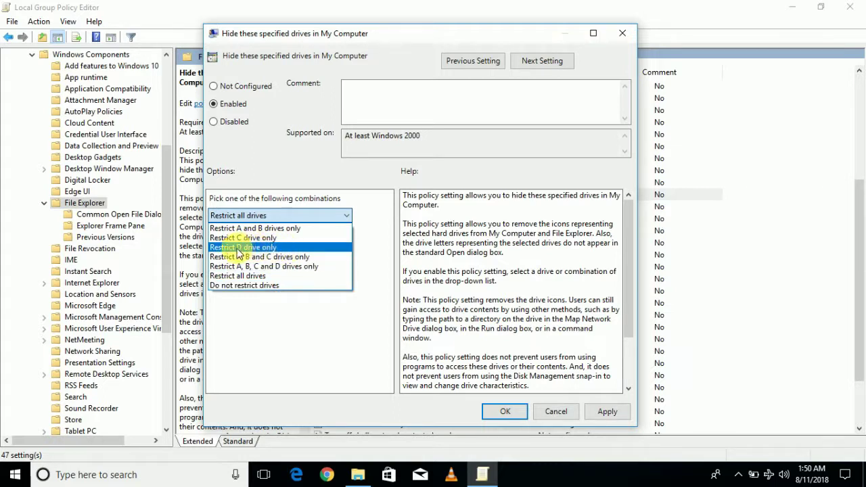
pyautogui.click(274, 247)
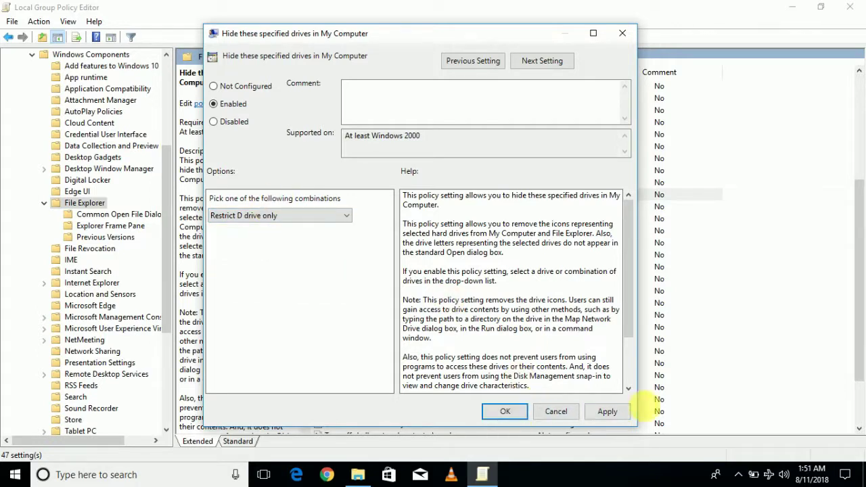
pyautogui.click(505, 412)
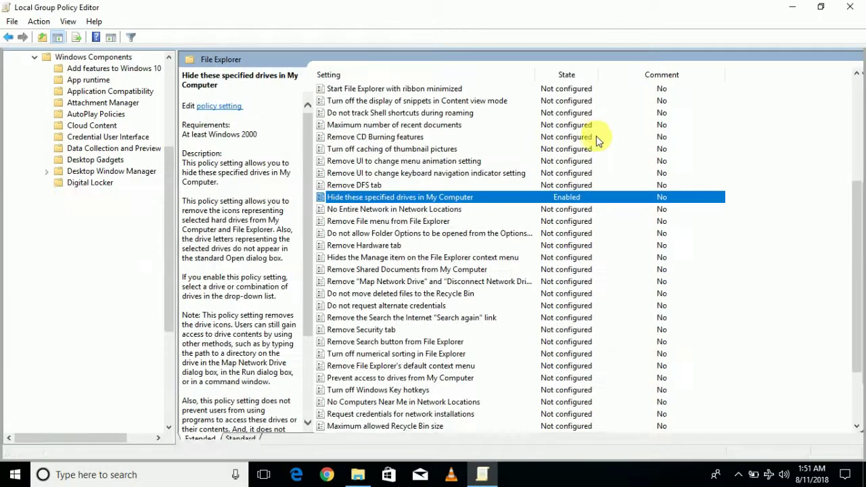
# Close the Local Group Policy Editor, refresh This PC to check whether drive D: is hidden, and close the window.
pyautogui.click(849, 7)
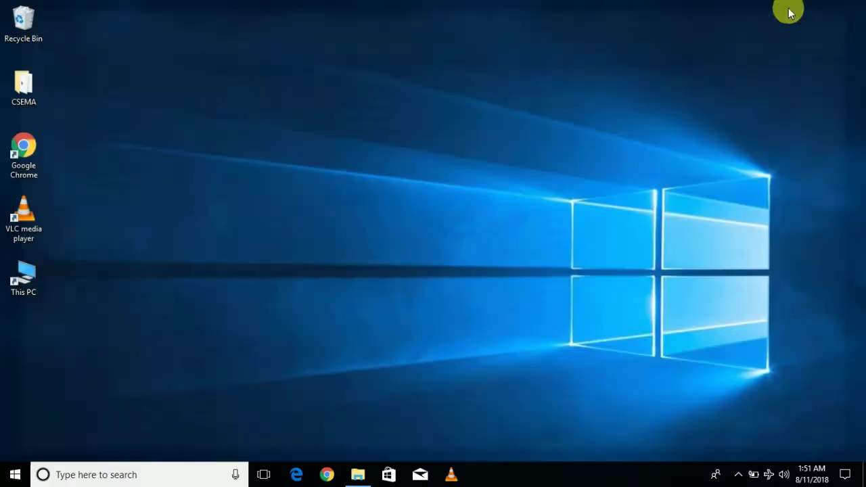
pyautogui.doubleClick(17, 272)
pyautogui.click(535, 248)
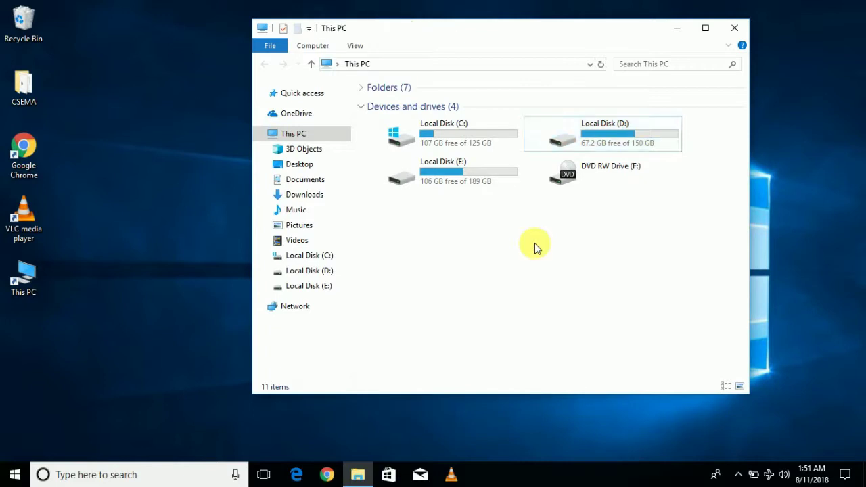
pyautogui.rightClick(534, 247)
pyautogui.click(573, 295)
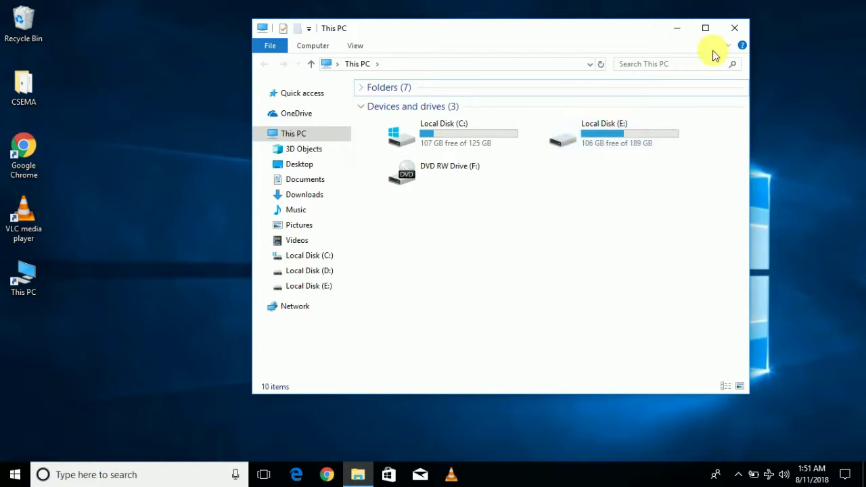
pyautogui.click(734, 29)
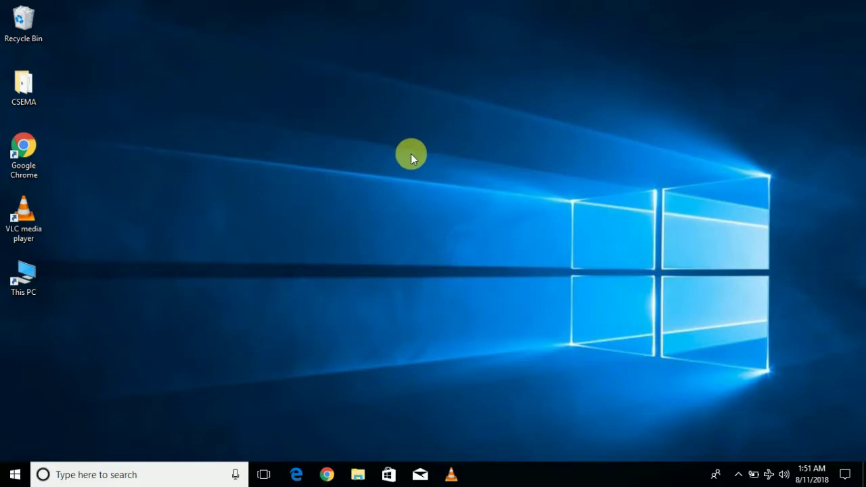
# Reopen the Local Group Policy Editor through a Windows search for "group policy".
pyautogui.click(90, 475)
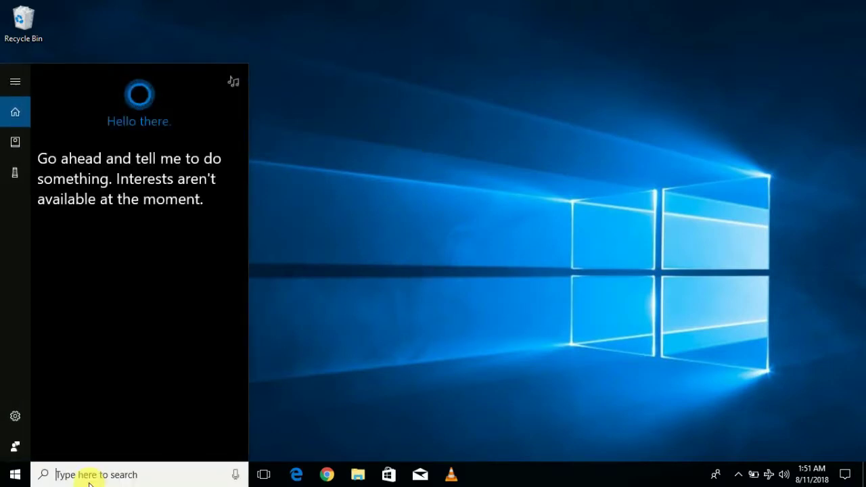
pyautogui.write('gro')
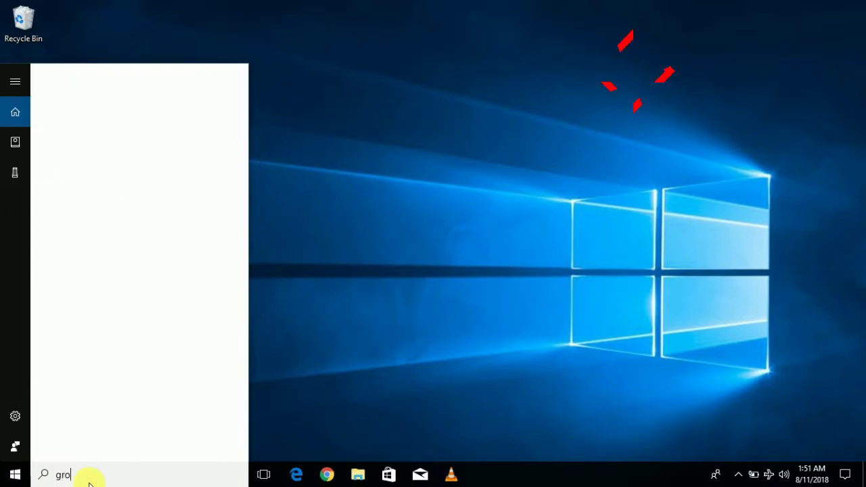
pyautogui.write('up policy')
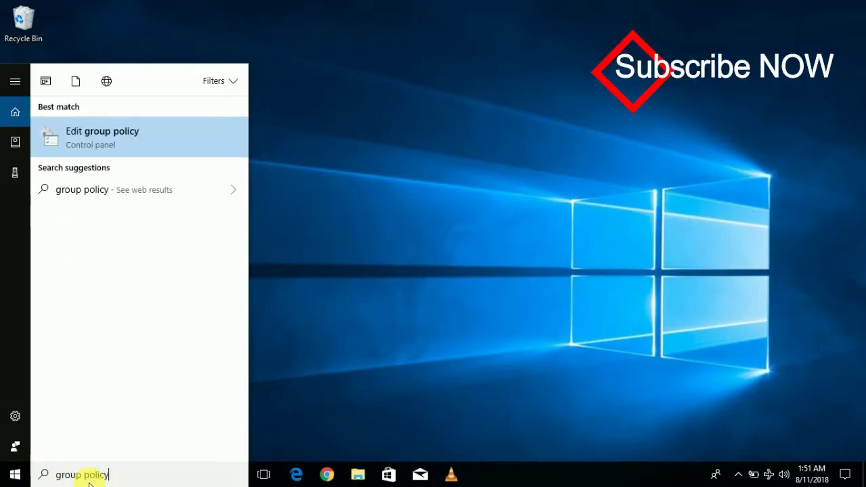
pyautogui.press('Return')
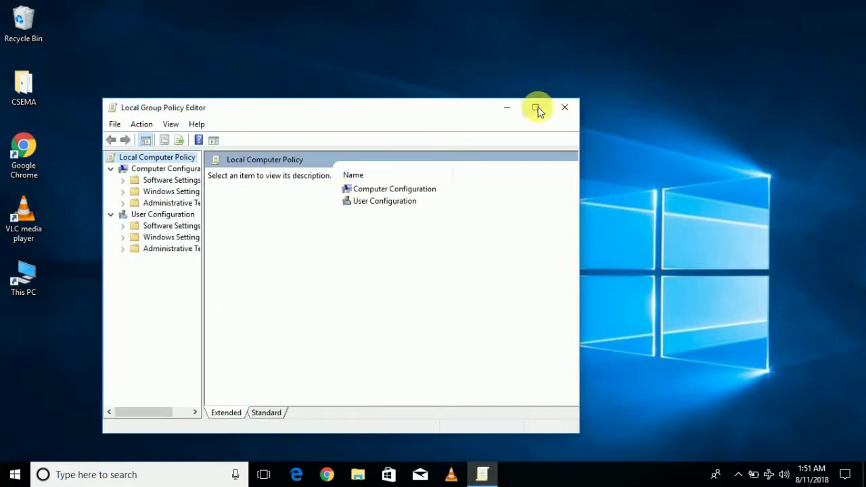
# Go back to the File Explorer policies in Windows Components under the User Configuration administrative templates.
pyautogui.click(122, 248)
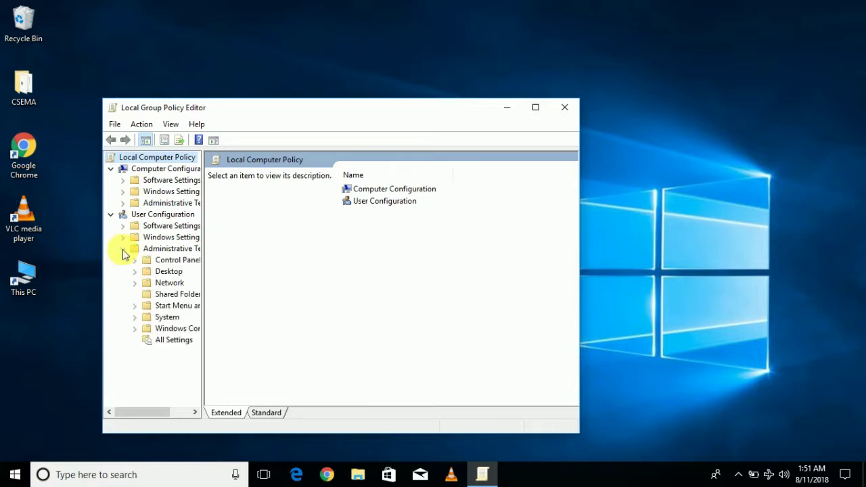
pyautogui.click(168, 330)
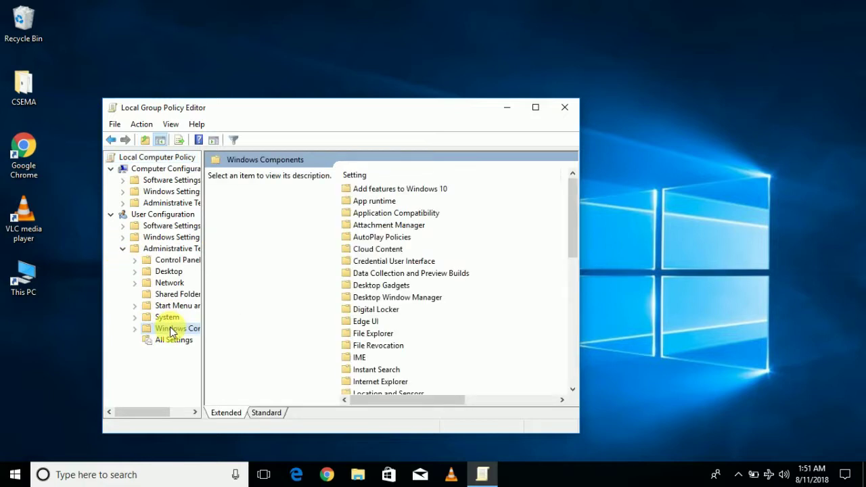
pyautogui.doubleClick(365, 334)
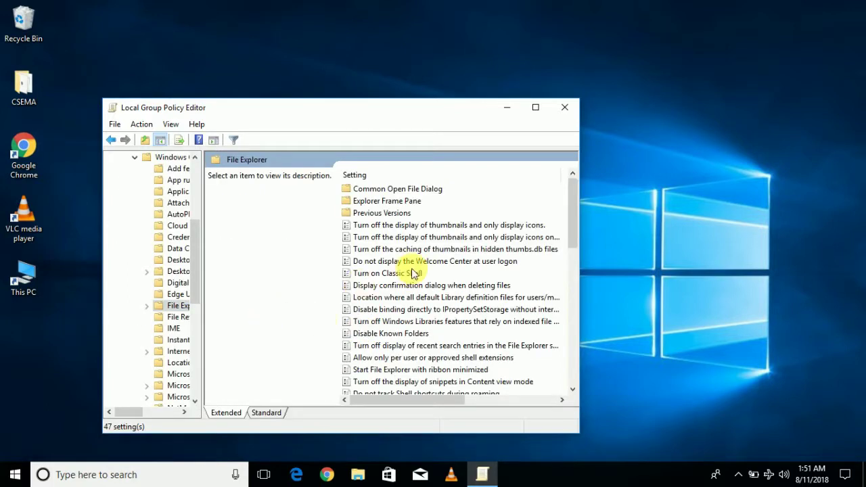
# Set the "Hide these specified drives in My Computer" policy to Not Configured, apply it and close its dialog.
pyautogui.scroll(-1, 569, 216)
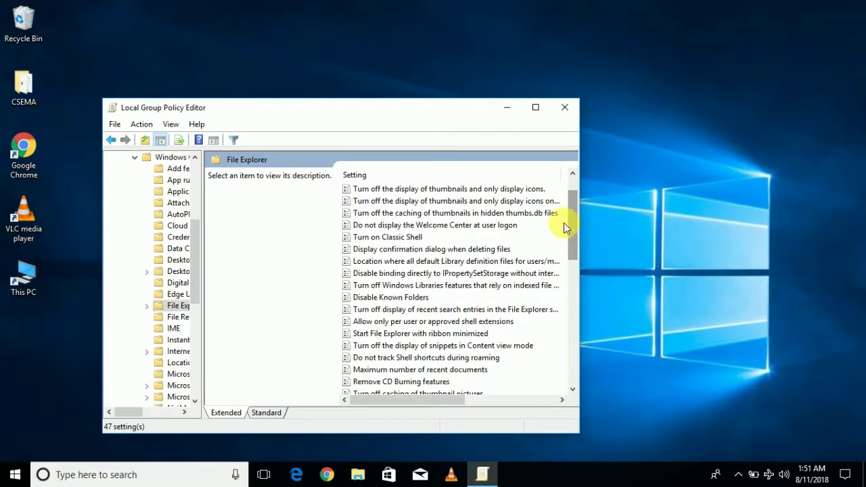
pyautogui.click(417, 227)
pyautogui.press('h')
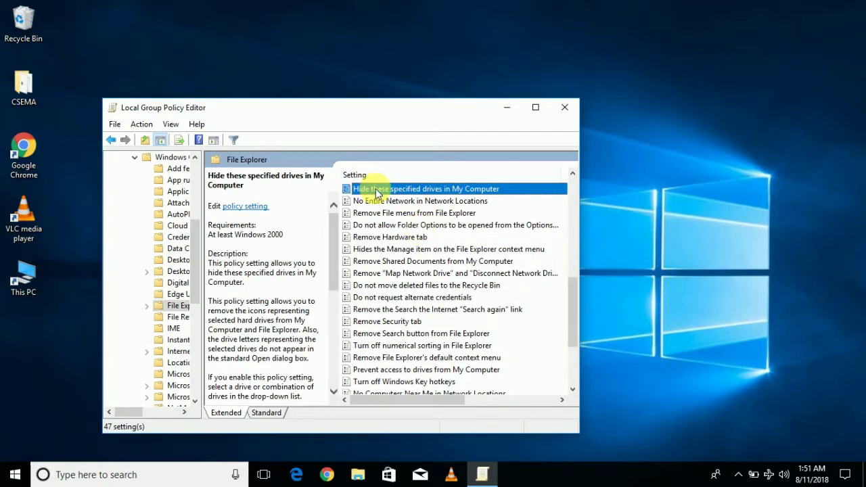
pyautogui.doubleClick(447, 190)
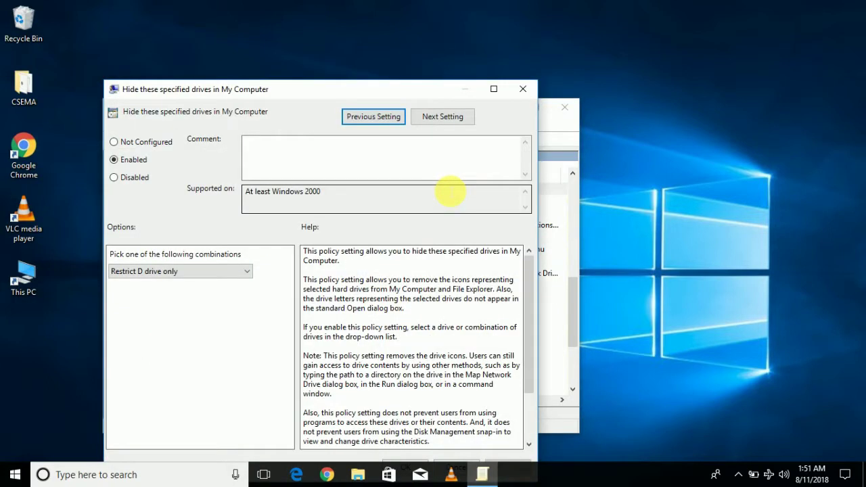
pyautogui.moveTo(202, 88); pyautogui.dragTo(199, 58)
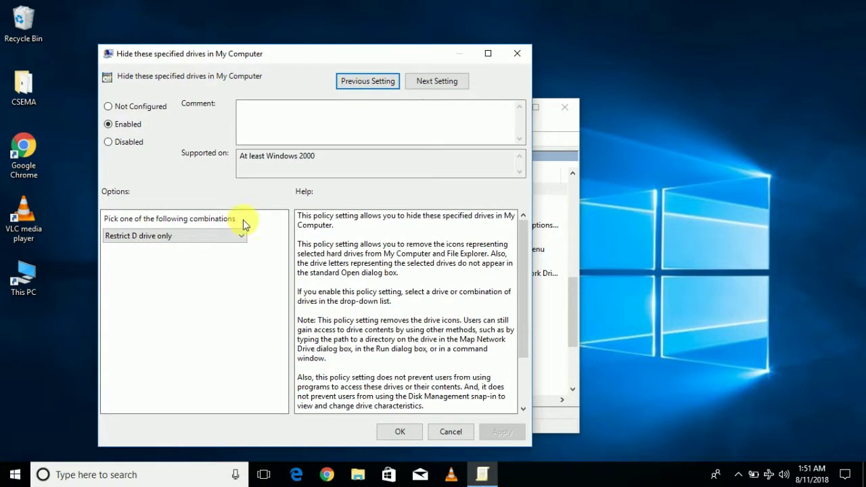
pyautogui.click(108, 107)
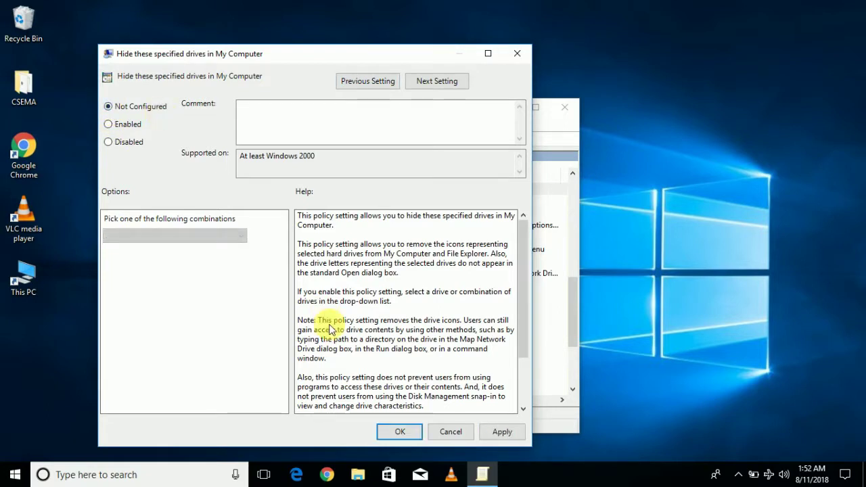
pyautogui.click(507, 433)
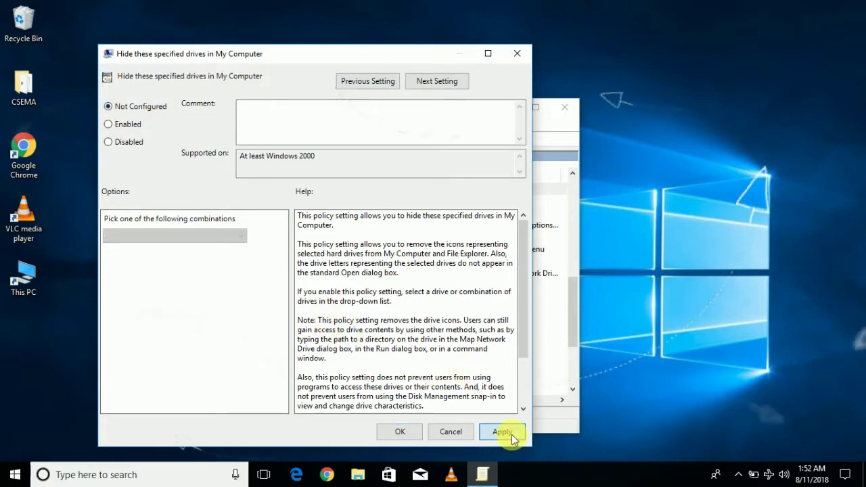
pyautogui.click(411, 434)
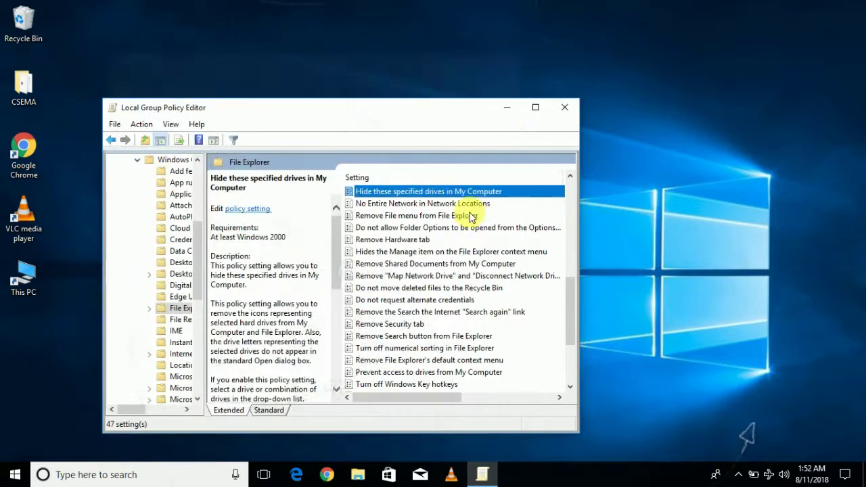
# Close the Local Group Policy Editor, check in This PC whether drive D: is listed again, and close the window.
pyautogui.click(560, 112)
pyautogui.click(20, 279)
pyautogui.doubleClick(22, 282)
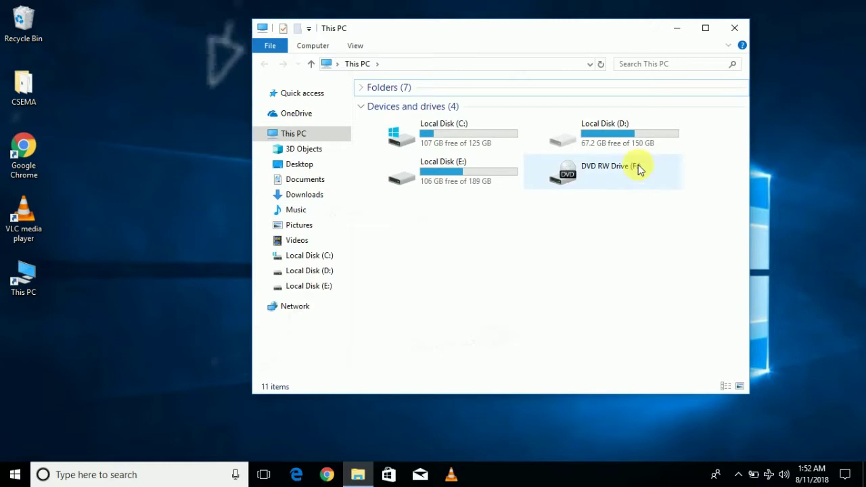
pyautogui.click(737, 29)
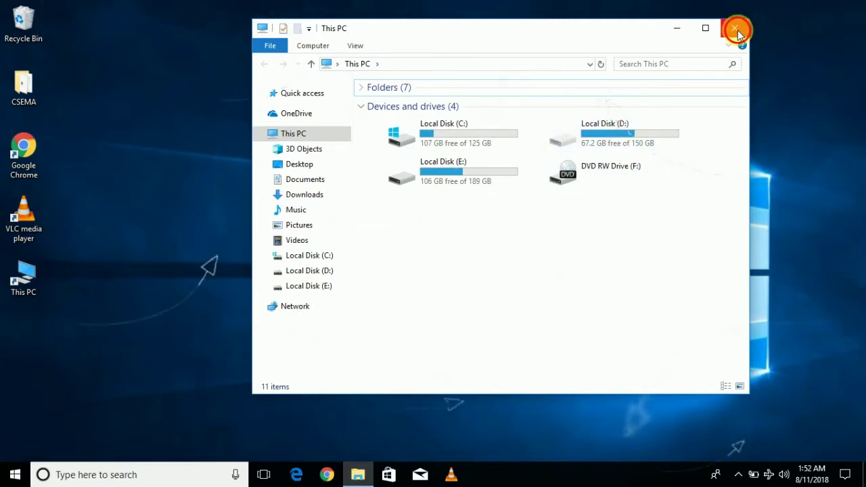